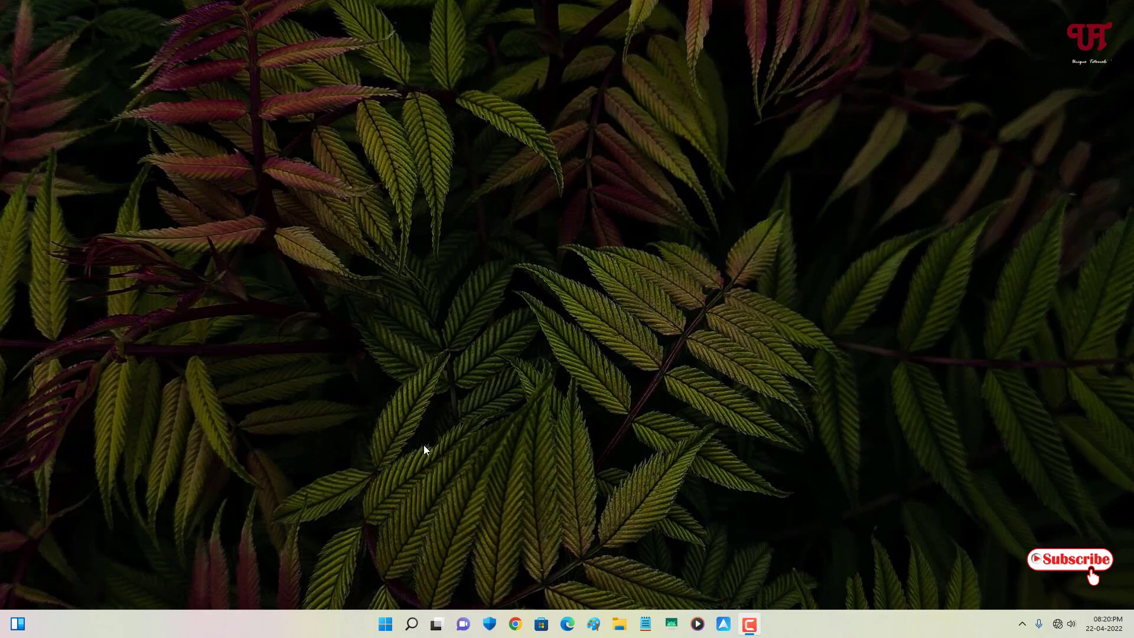
- Launch the On-Screen Keyboard by searching 'onscreen' from the Start menu
{"action": "left_click", "coordinate": [385, 624]}
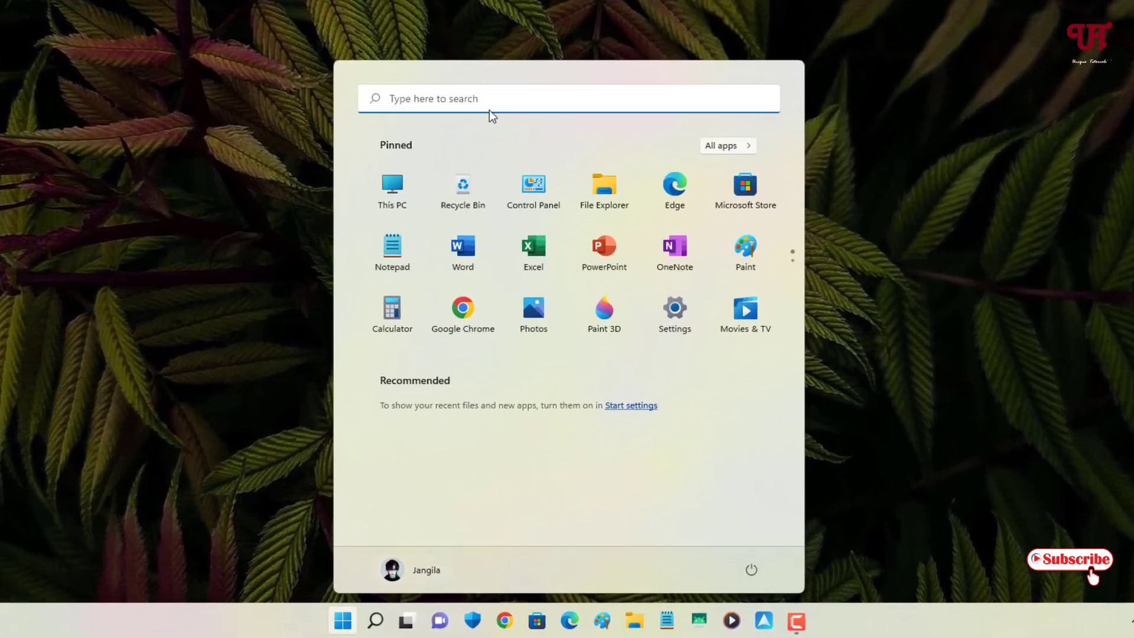
{"action": "left_click", "coordinate": [489, 99]}
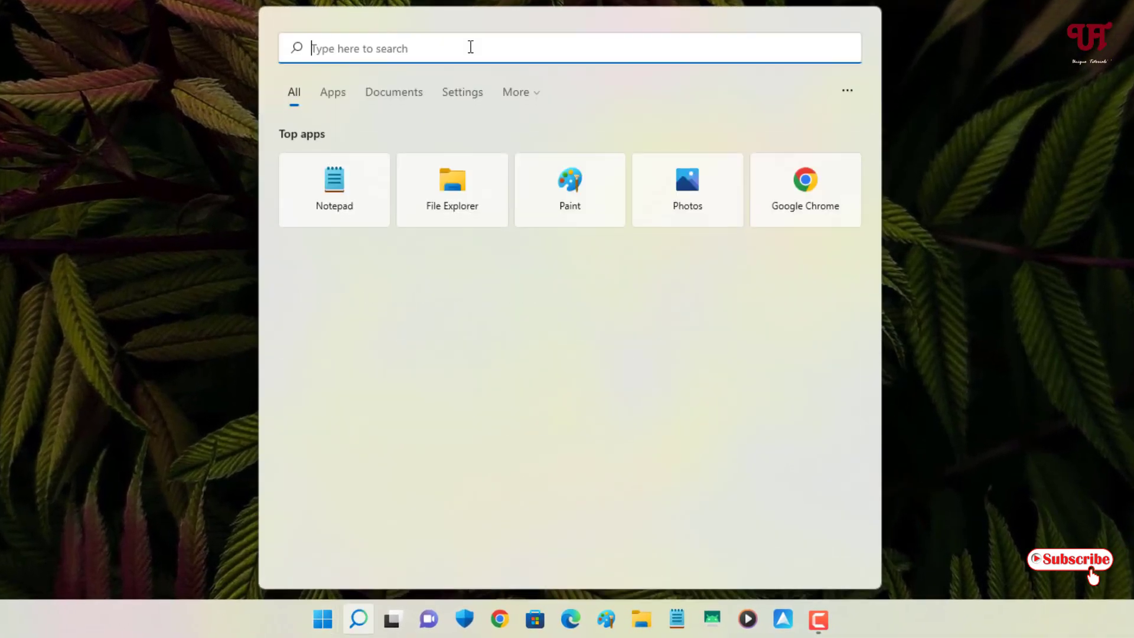
{"action": "type", "text": "onsc"}
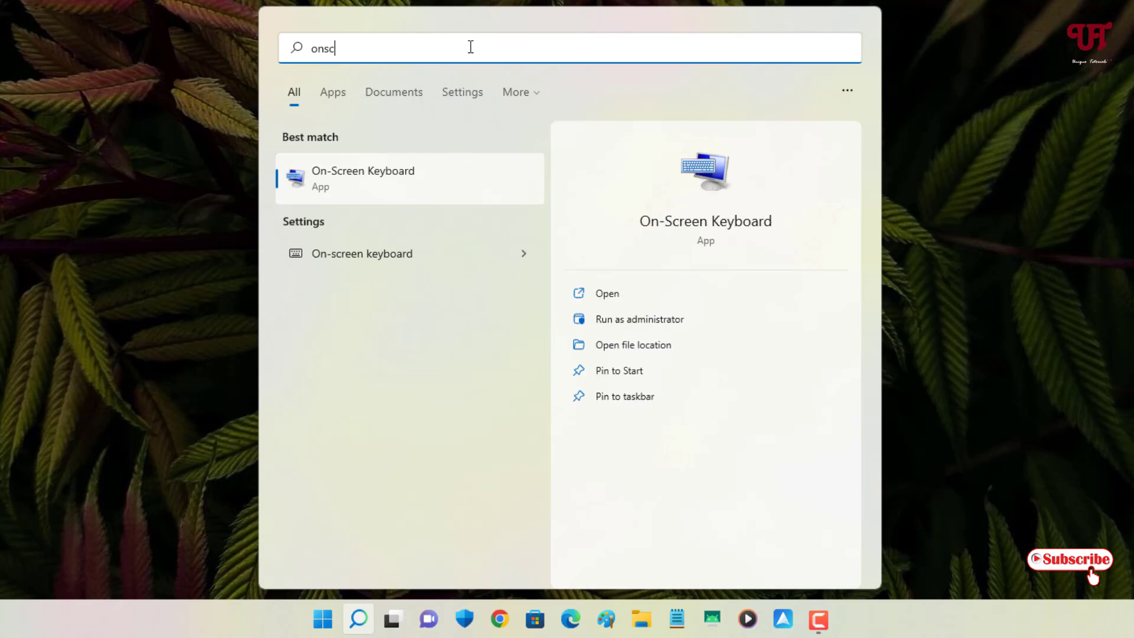
{"action": "type", "text": "reen"}
{"action": "left_click", "coordinate": [337, 193]}
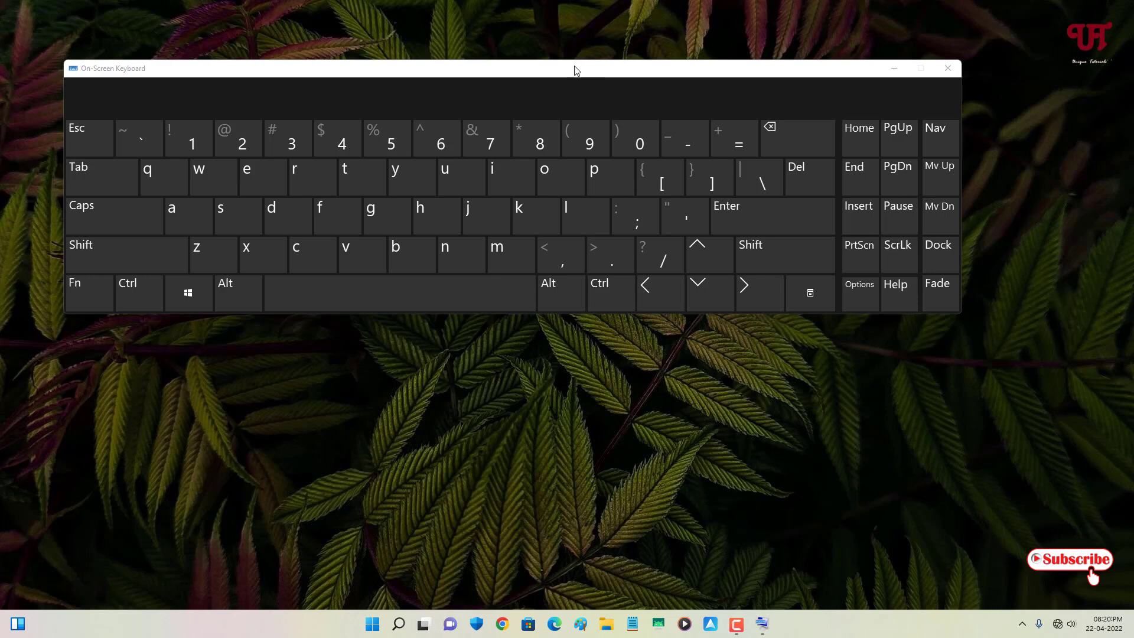
- Drag the On-Screen Keyboard window lower and to the right on the desktop
{"action": "left_click_drag", "start_coordinate": [575, 70], "coordinate": [618, 134]}
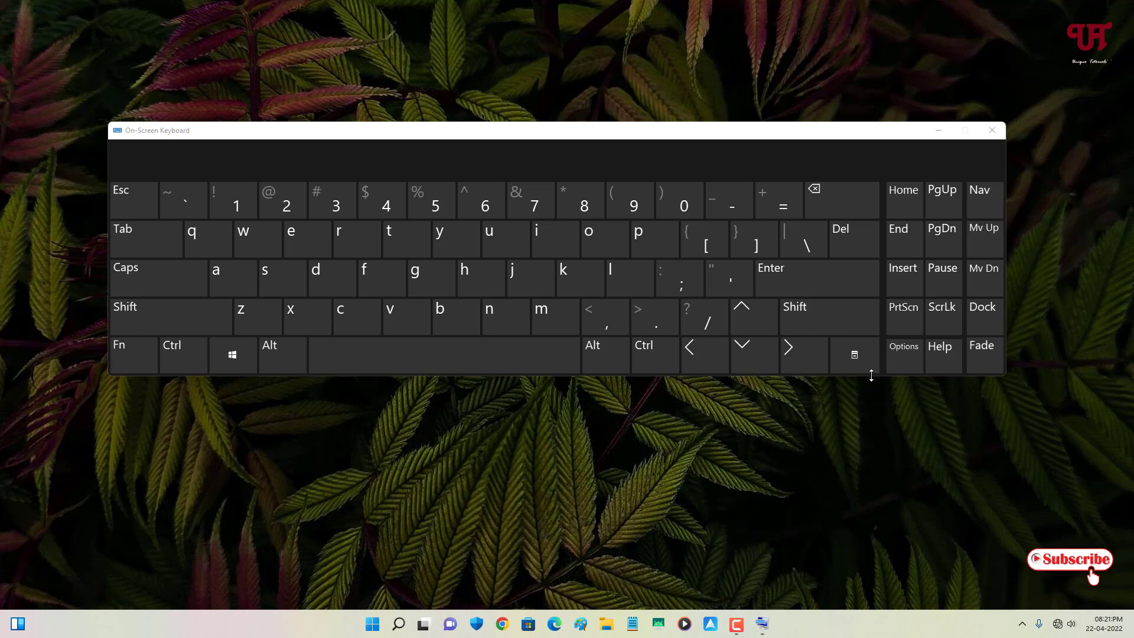
- Enable 'Turn on numeric key pad' in the On-Screen Keyboard Options and confirm
{"action": "left_click", "coordinate": [903, 358]}
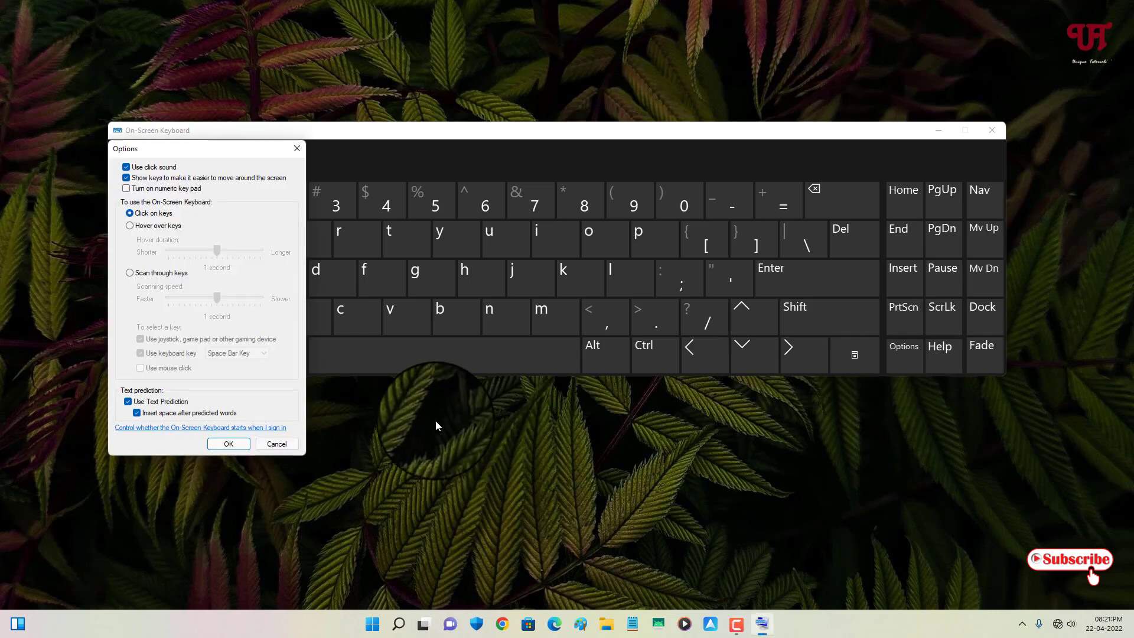
{"action": "left_click", "coordinate": [127, 188]}
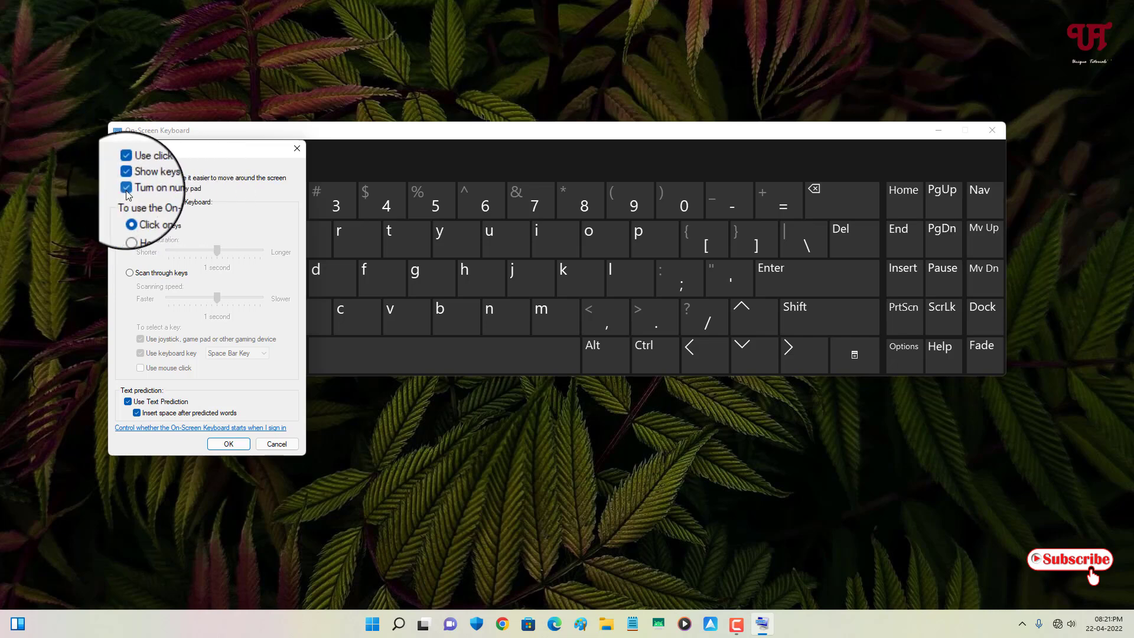
{"action": "left_click", "coordinate": [230, 444]}
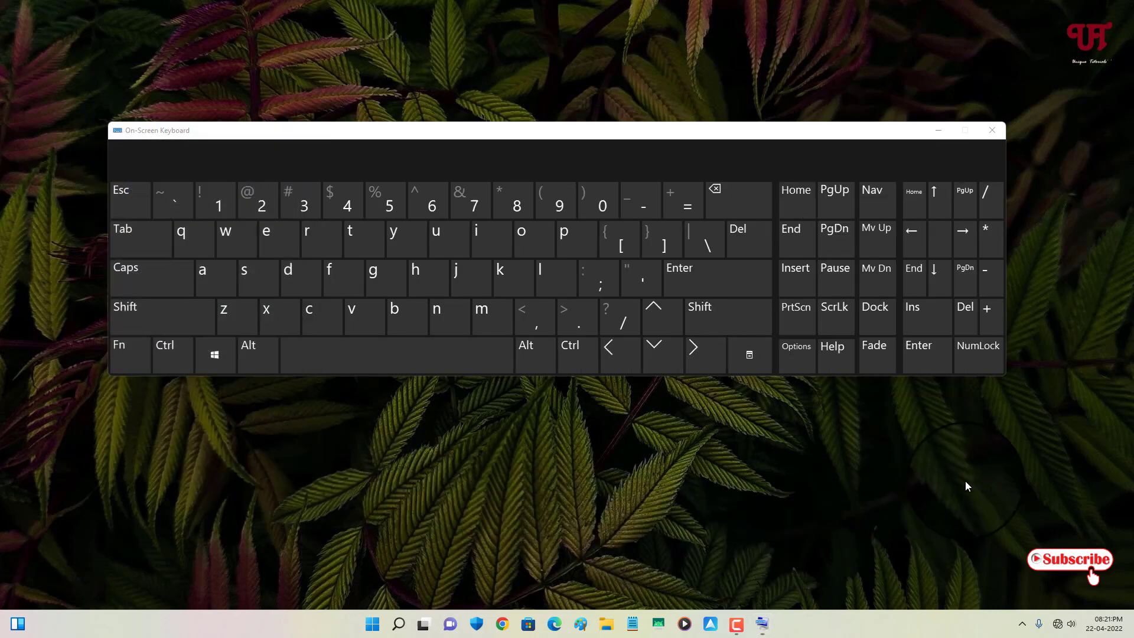
- Switch on the on-screen NumLock key so it shows blue
{"action": "left_click", "coordinate": [978, 345]}
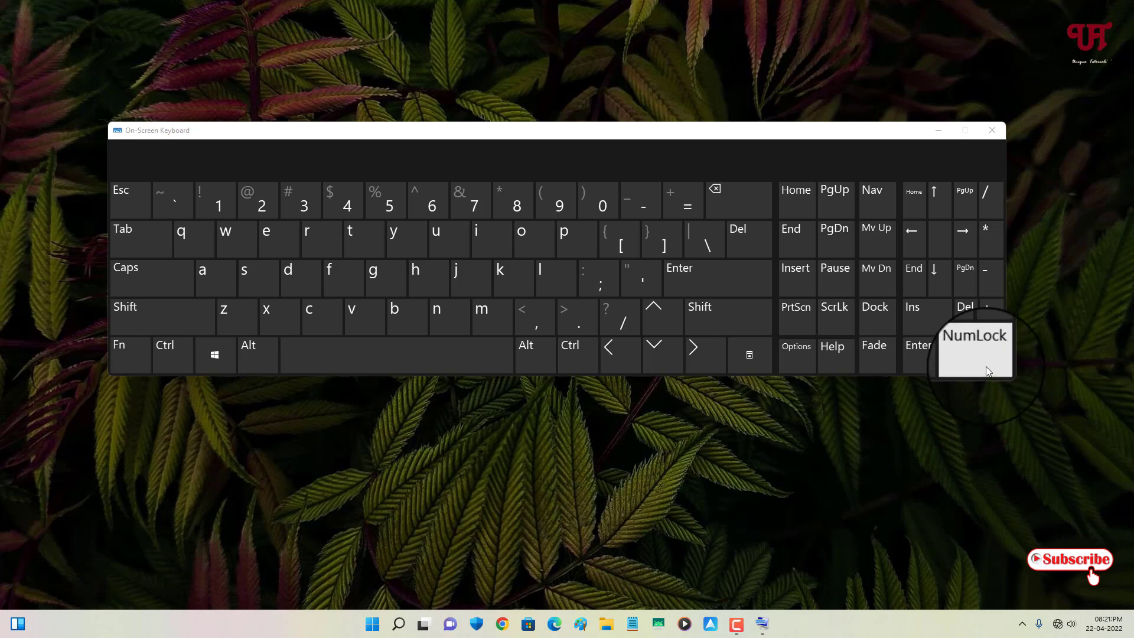
{"action": "left_click", "coordinate": [986, 366]}
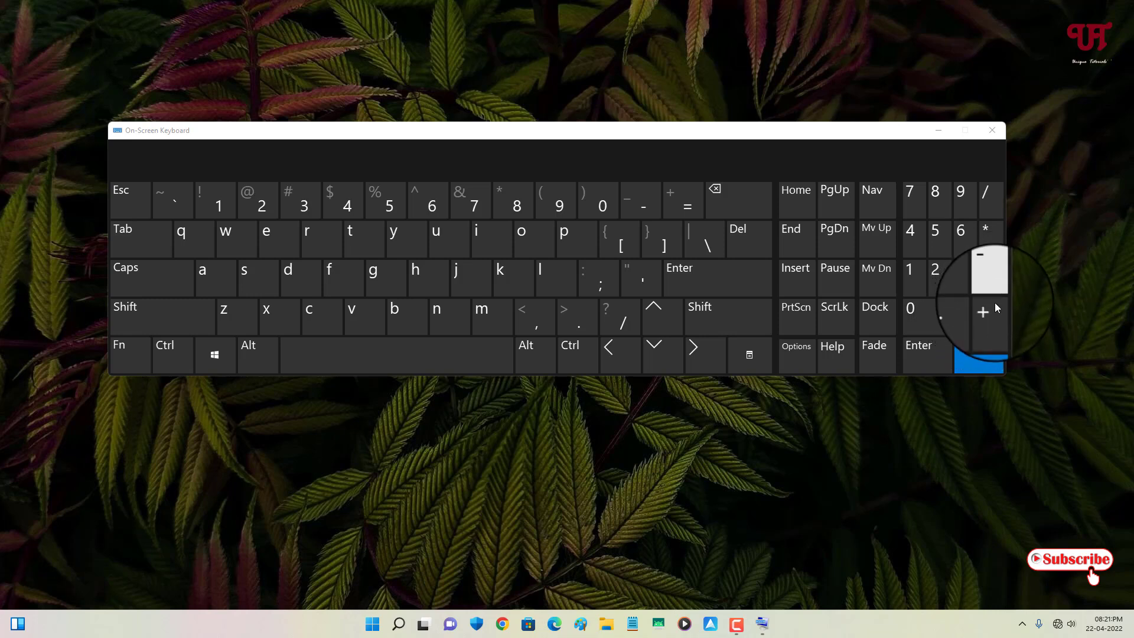
- With Notepad in front and the keyboard lowered, start typing digits from 0 on the keypad
{"action": "left_click", "coordinate": [632, 625]}
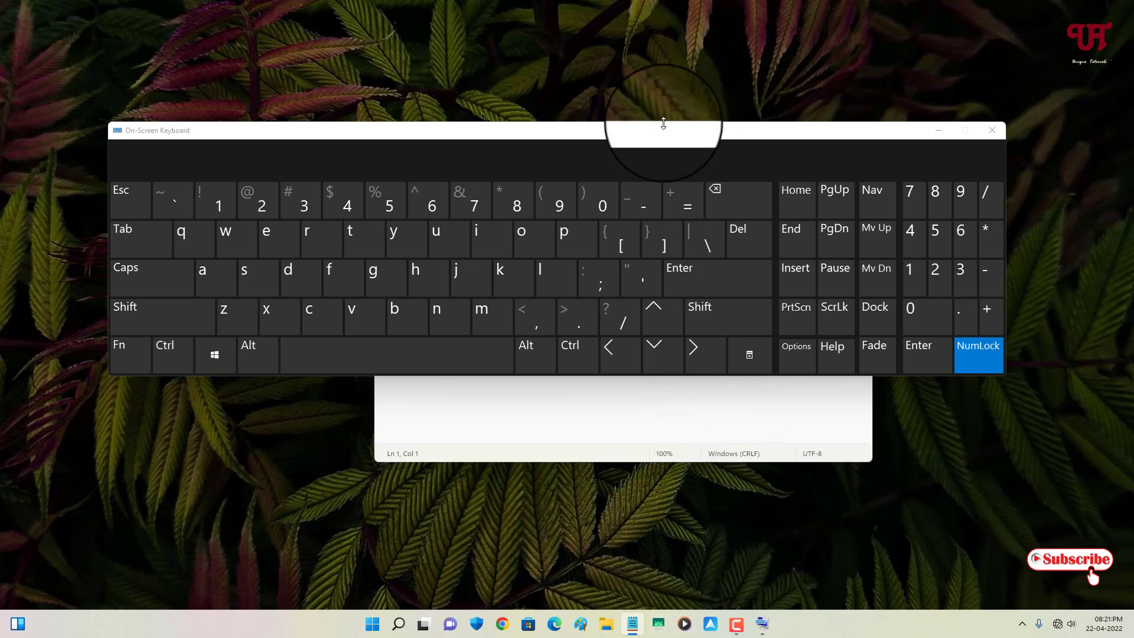
{"action": "left_click_drag", "start_coordinate": [658, 131], "coordinate": [675, 242]}
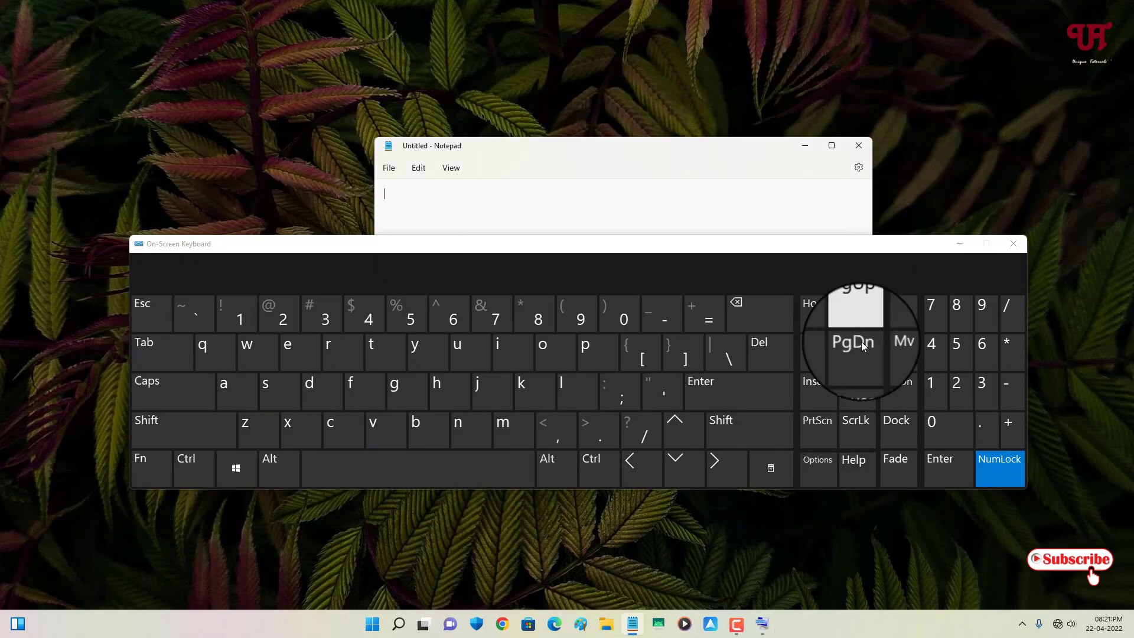
{"action": "left_click", "coordinate": [943, 436]}
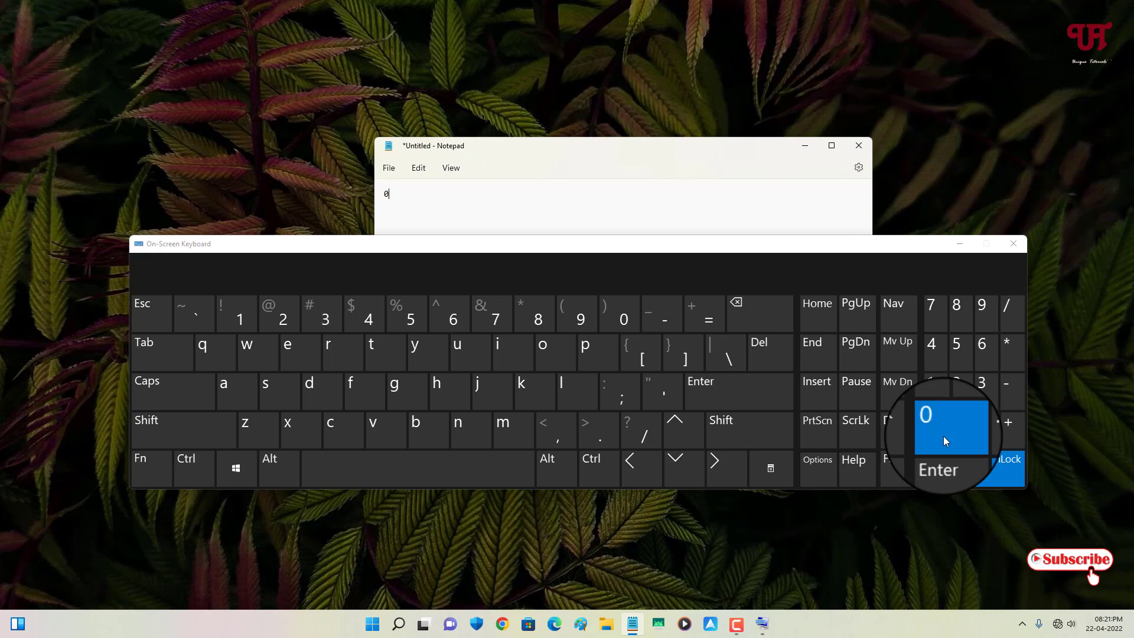
{"action": "left_click", "coordinate": [933, 402]}
{"action": "left_click", "coordinate": [994, 387]}
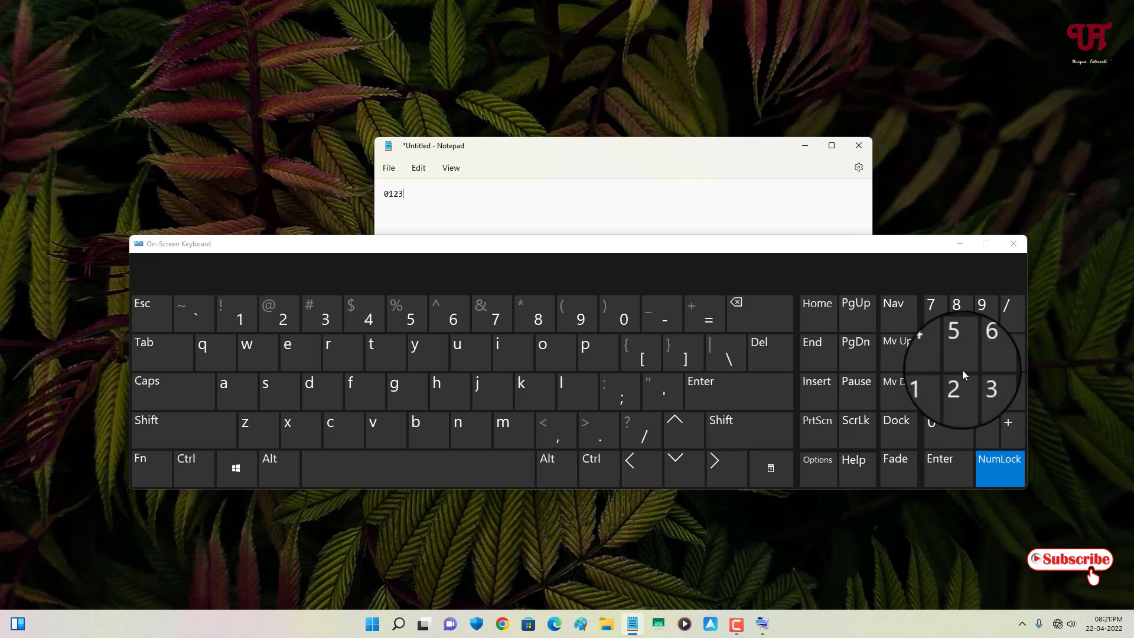
{"action": "left_click", "coordinate": [940, 359]}
- Type the remaining digits through 9, then toggle Num Lock off and back on
{"action": "left_click", "coordinate": [972, 345]}
{"action": "left_click", "coordinate": [933, 306]}
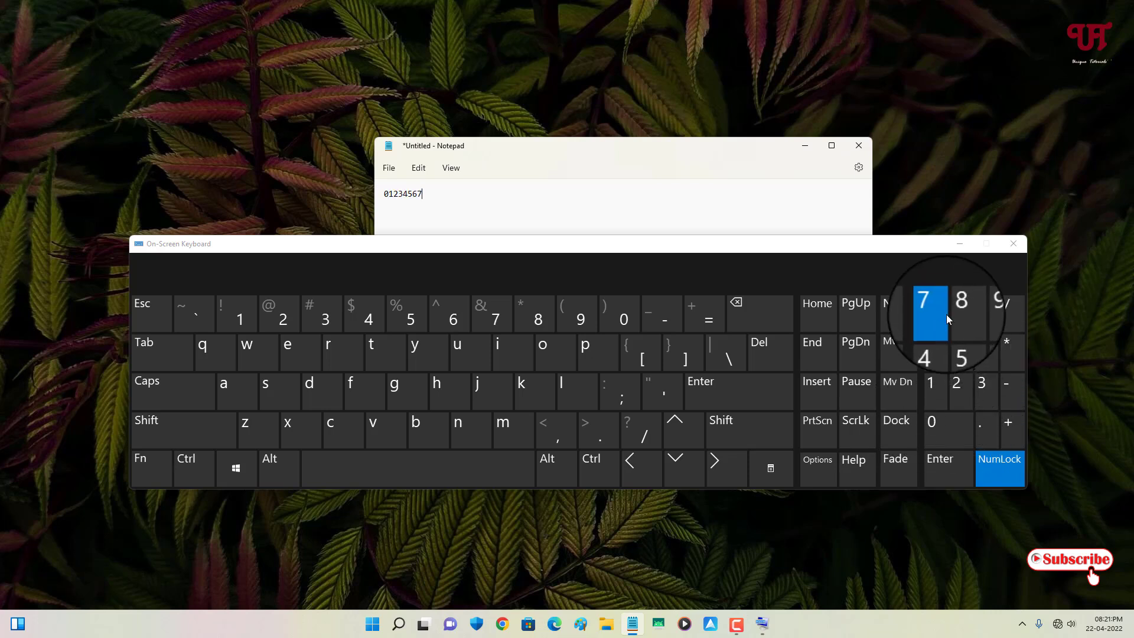
{"action": "type", "text": "89"}
{"action": "left_click", "coordinate": [980, 300]}
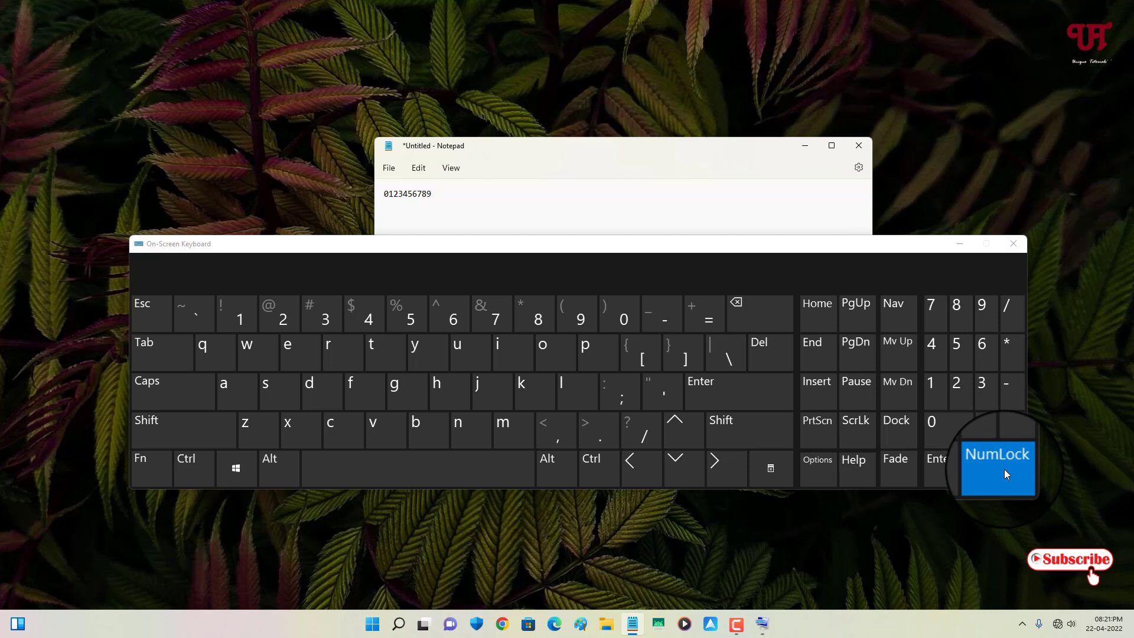
{"action": "left_click", "coordinate": [1005, 468]}
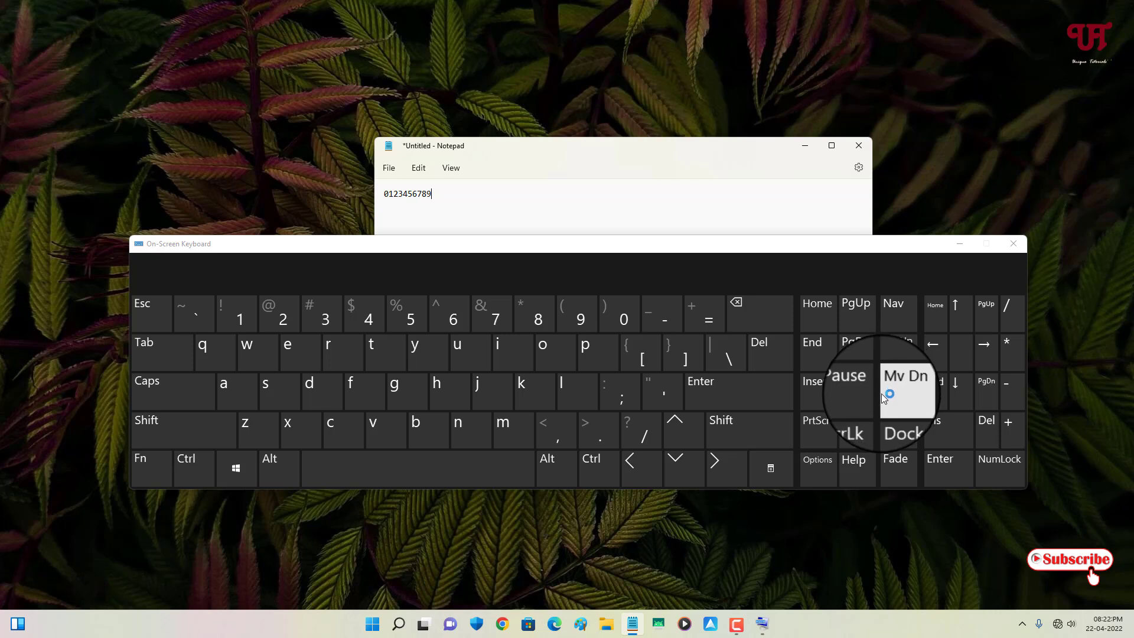
{"action": "left_click", "coordinate": [1013, 466]}
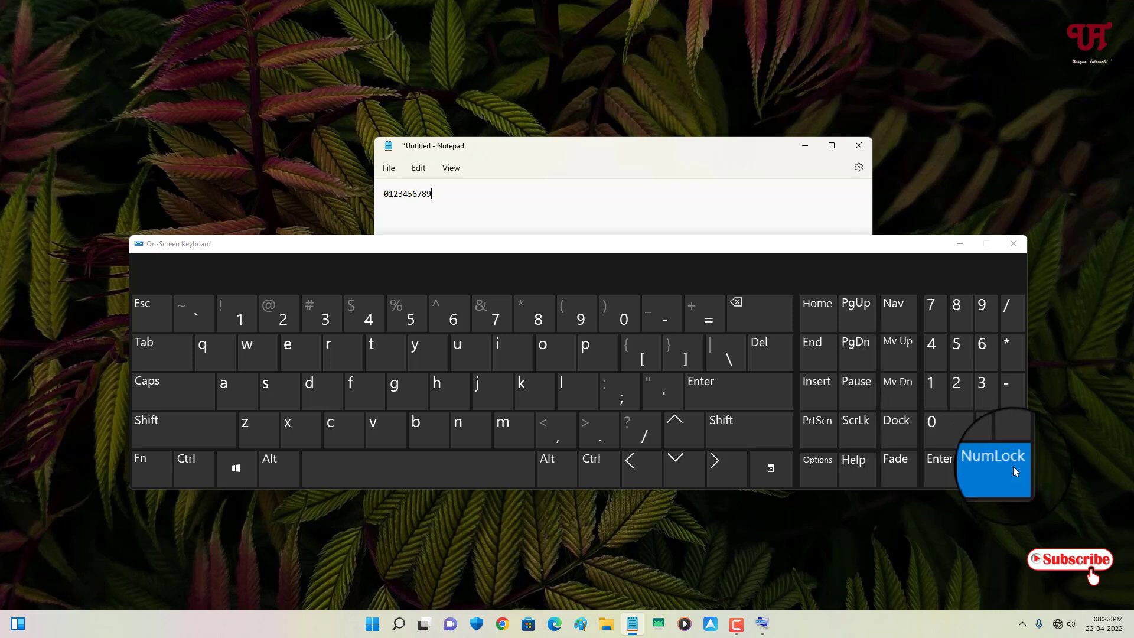
- Close the On-Screen Keyboard, then close Notepad choosing Don't save
{"action": "left_click", "coordinate": [1016, 247]}
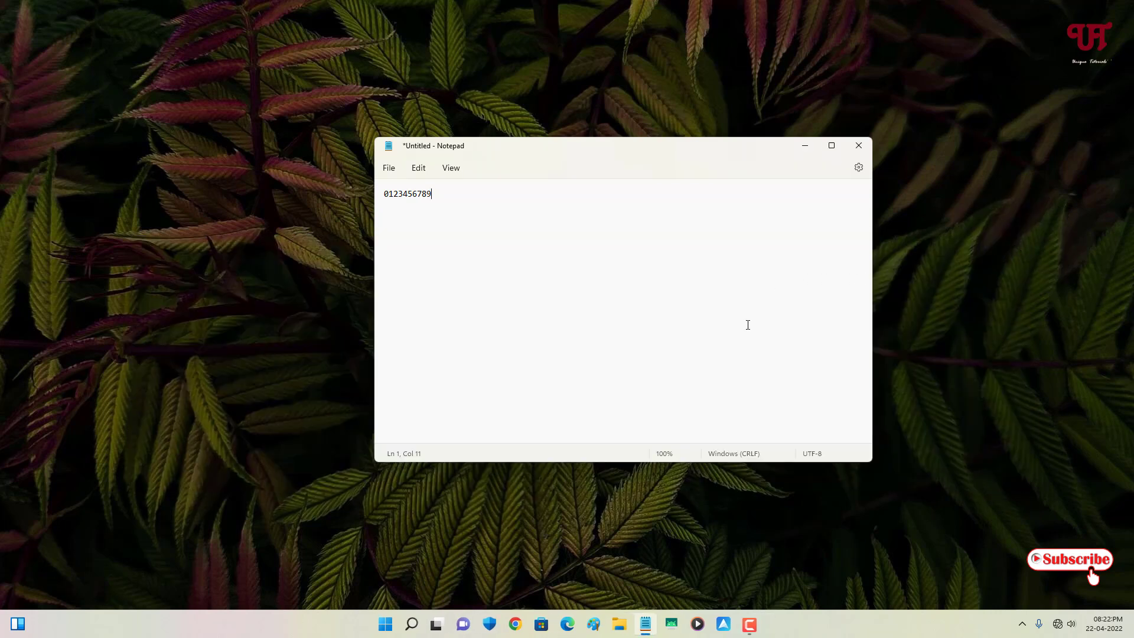
{"action": "left_click", "coordinate": [858, 145]}
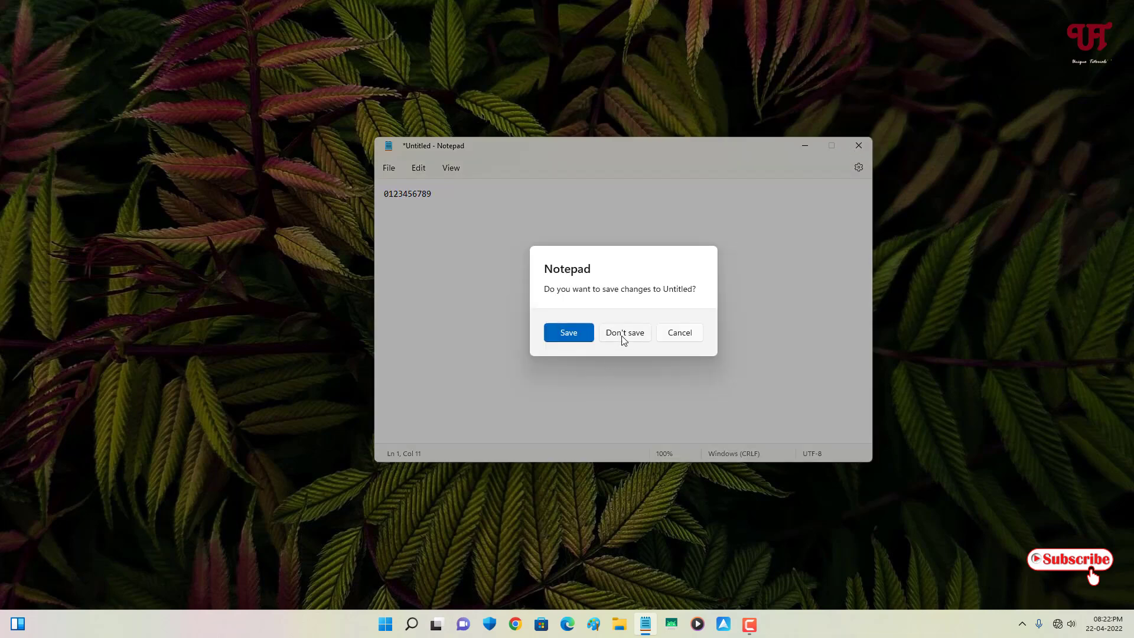
{"action": "left_click", "coordinate": [624, 335]}
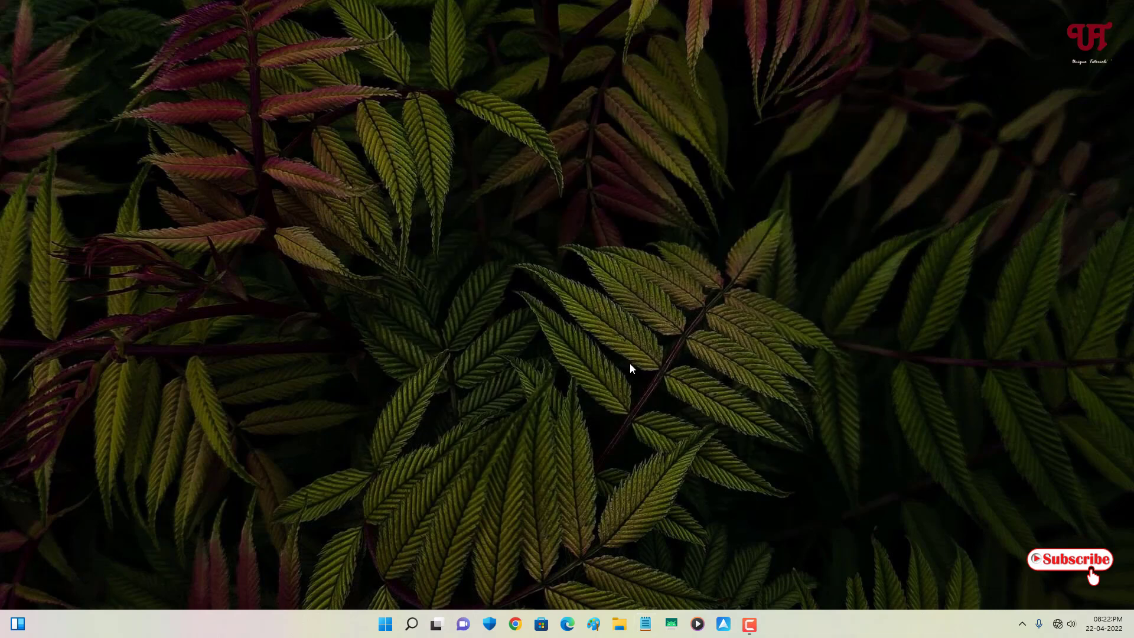